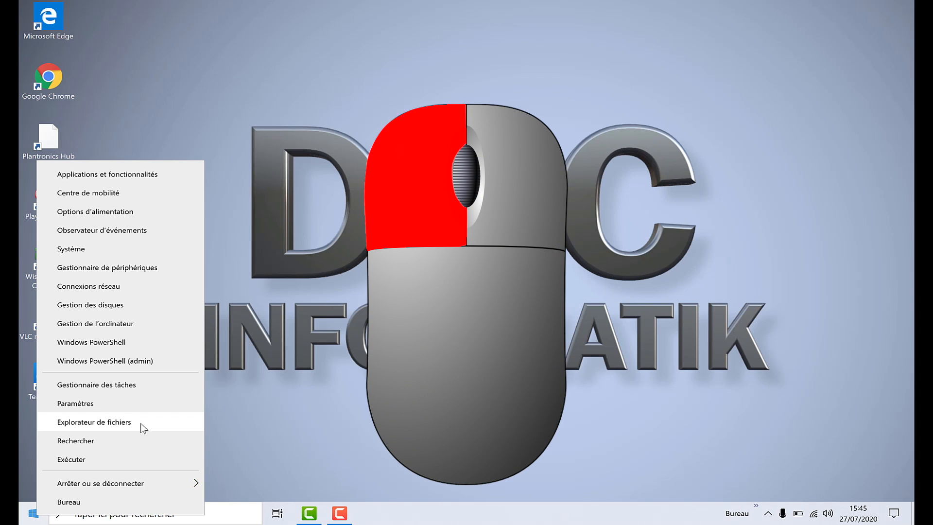
Step: Open File Explorer and bring up its folder and search options
{"action": "left_click", "coordinate": [141, 424]}
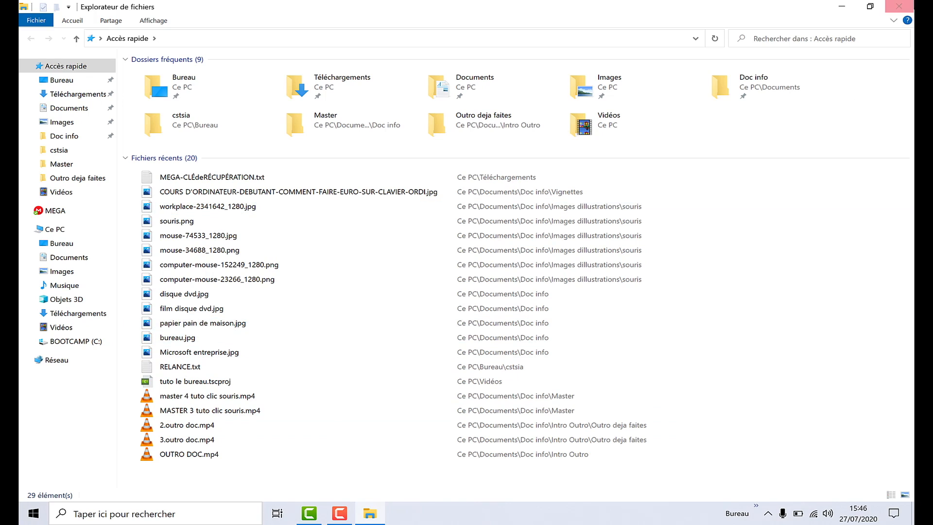
{"action": "left_click", "coordinate": [899, 6]}
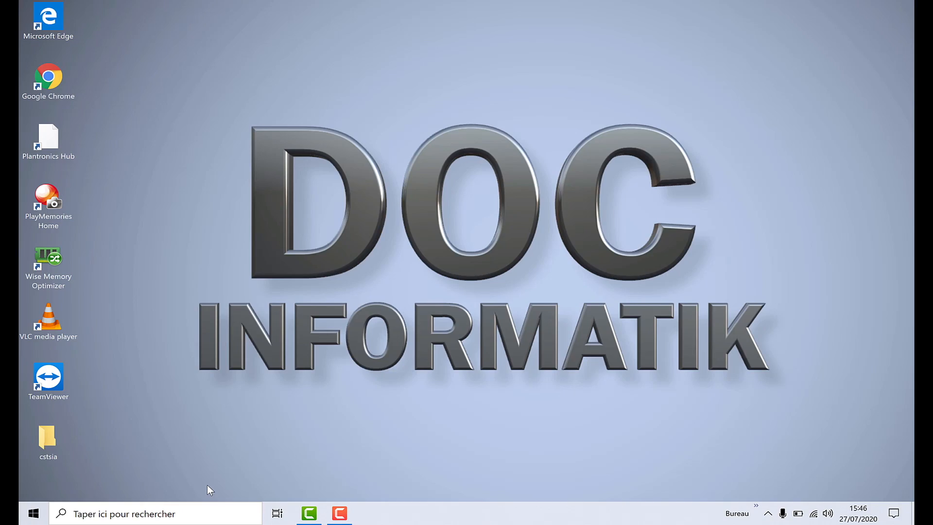
{"action": "key", "text": "super+e"}
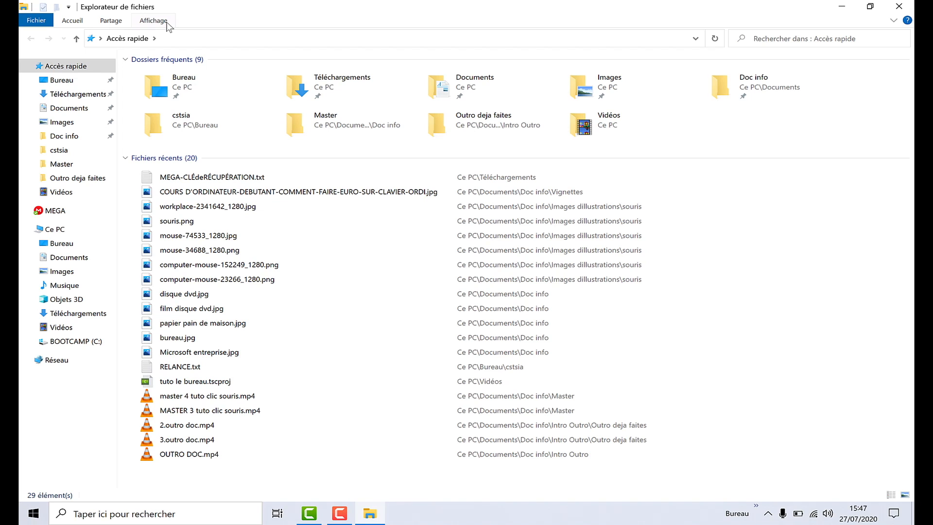
{"action": "left_click", "coordinate": [153, 21]}
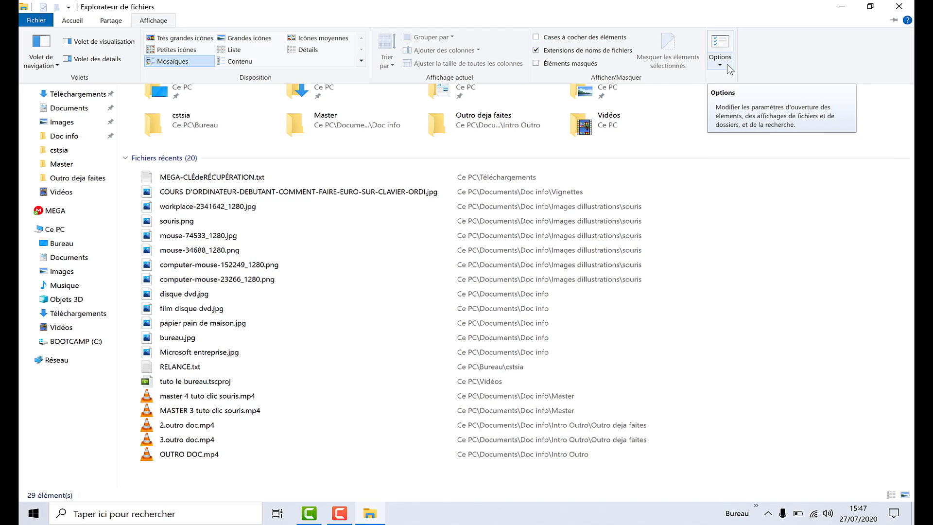
{"action": "left_click", "coordinate": [727, 65]}
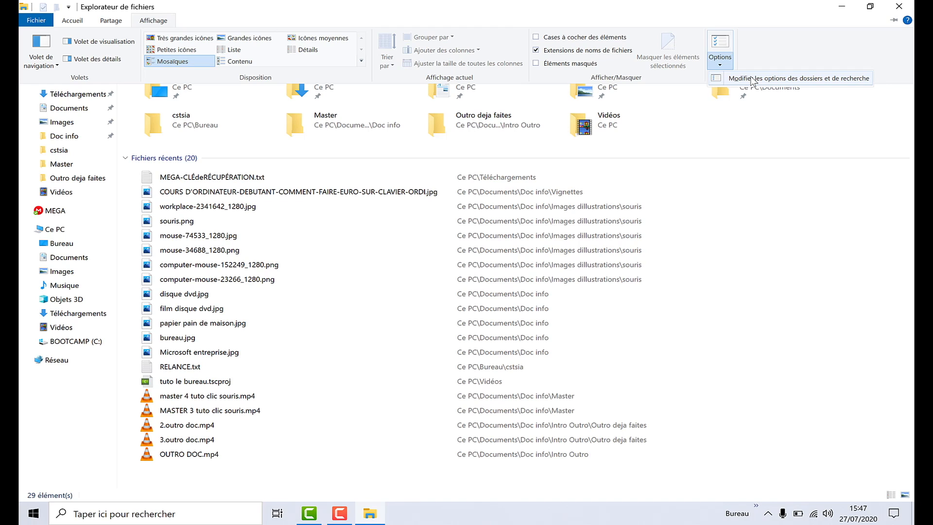
{"action": "left_click", "coordinate": [753, 79]}
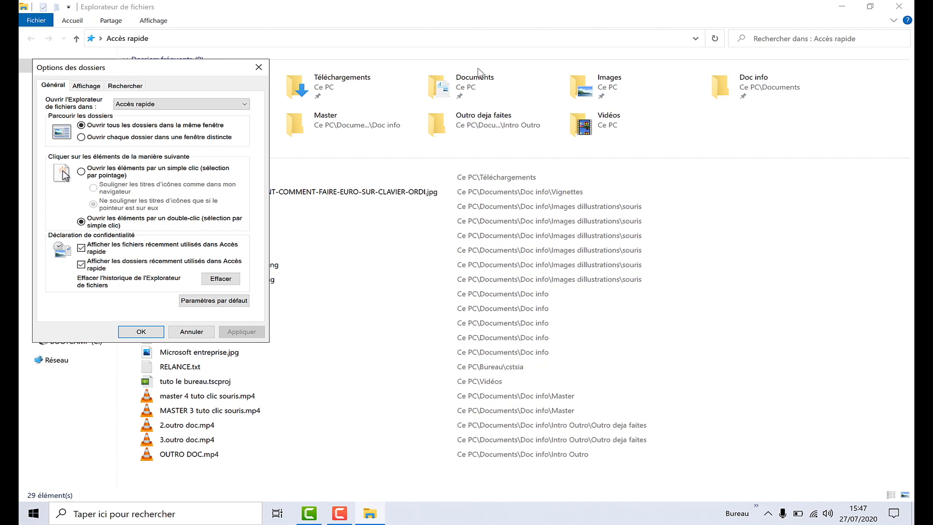
Step: Set File Explorer to open in Ce PC, apply the folder options and close the Explorer window
{"action": "left_click_drag", "start_coordinate": [203, 69], "coordinate": [292, 174]}
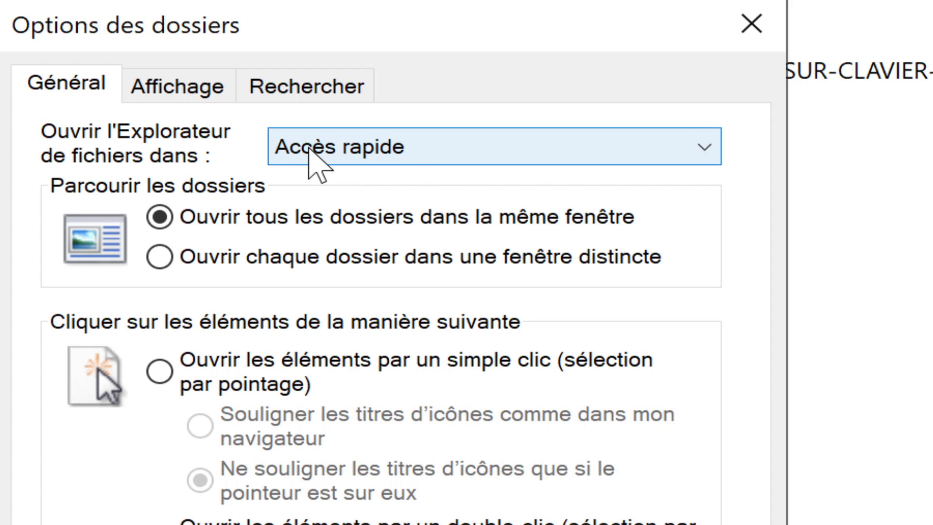
{"action": "left_click", "coordinate": [432, 148]}
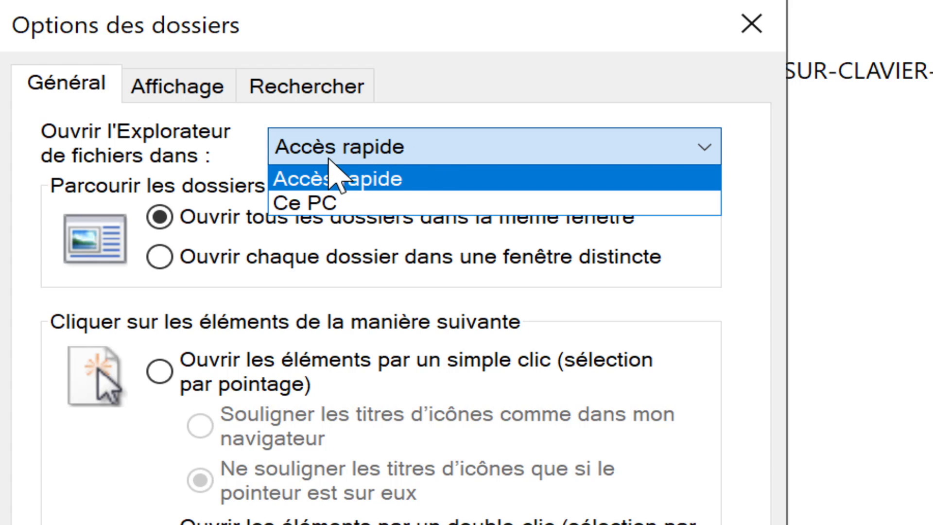
{"action": "left_click", "coordinate": [338, 203]}
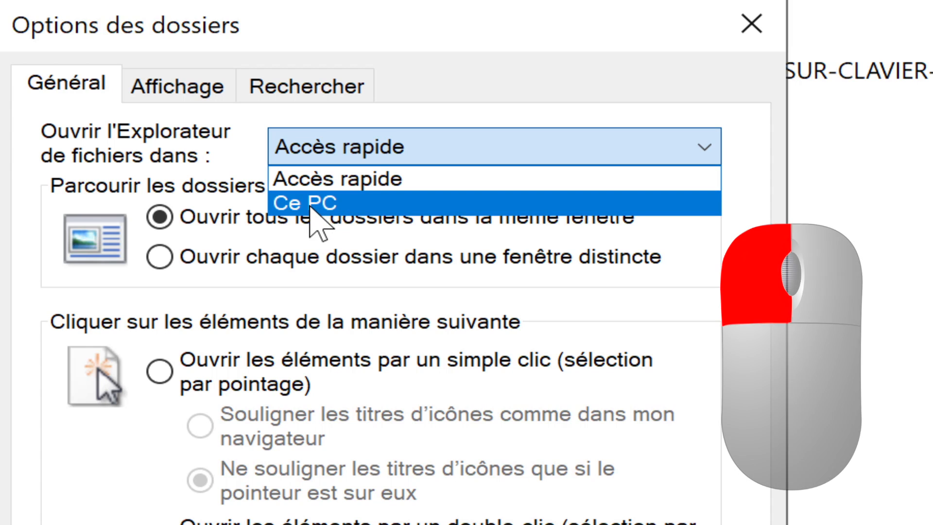
{"action": "left_click", "coordinate": [337, 202]}
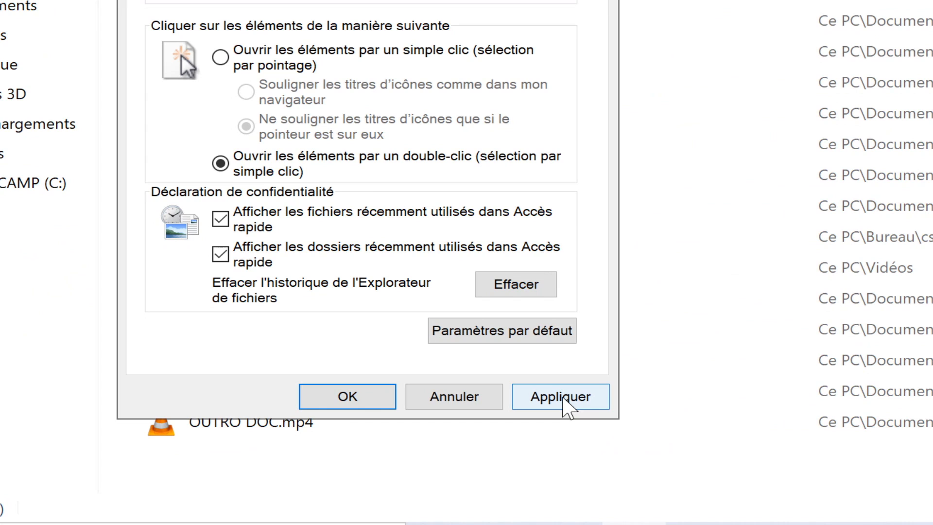
{"action": "left_click", "coordinate": [563, 402]}
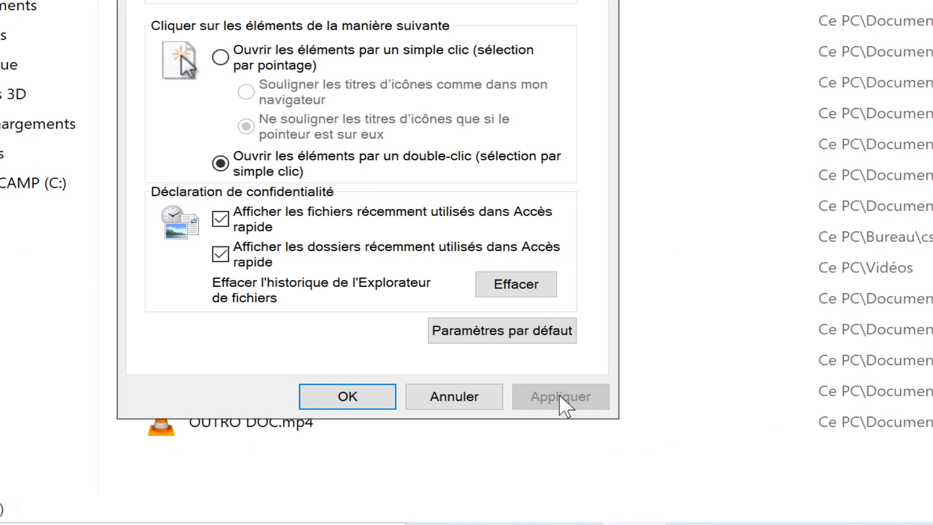
{"action": "left_click", "coordinate": [344, 402]}
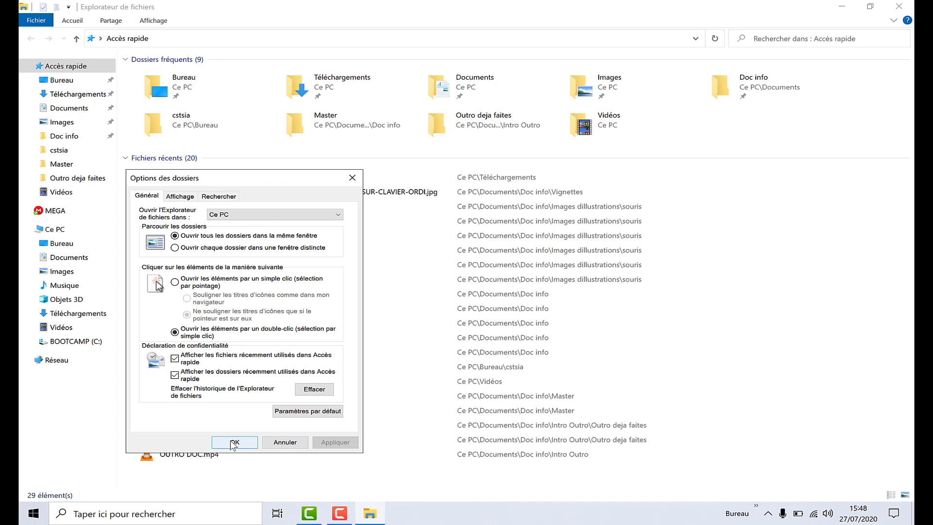
{"action": "left_click", "coordinate": [234, 442]}
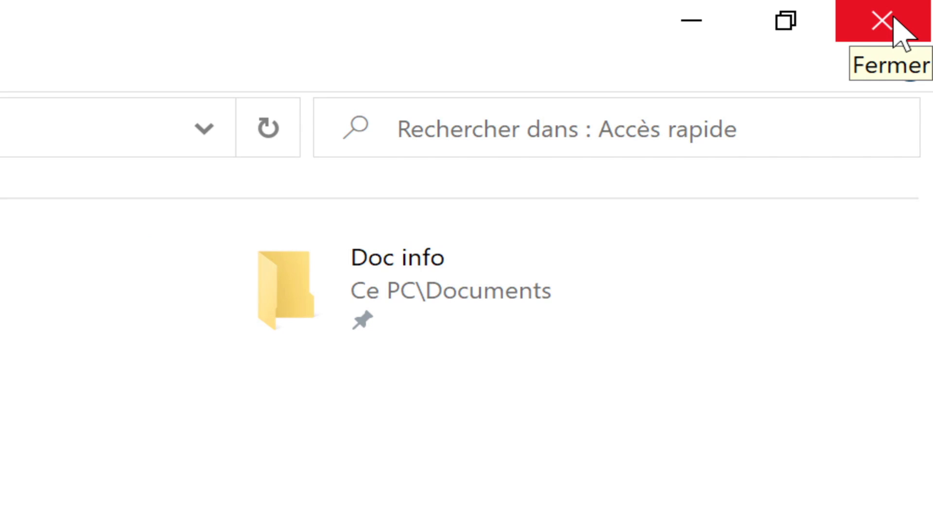
{"action": "left_click", "coordinate": [898, 28]}
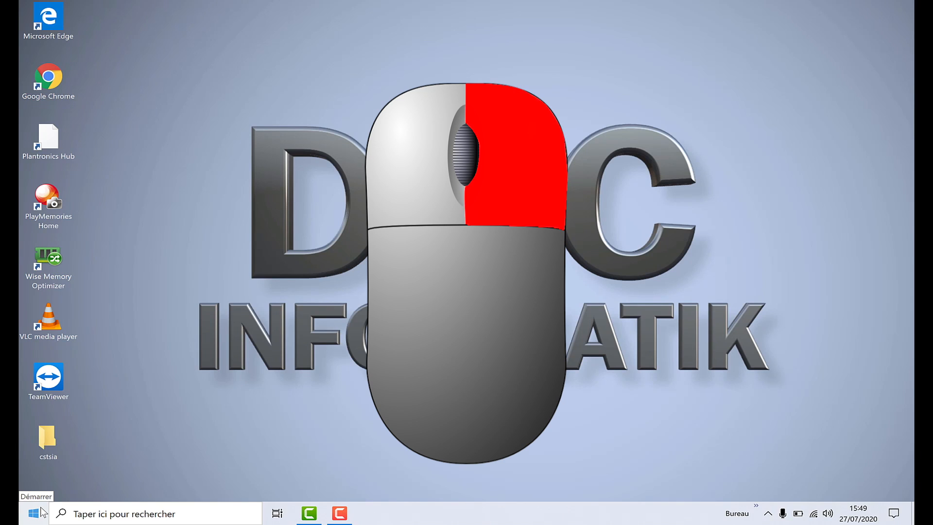
Step: Reopen File Explorer to check its opening location and the BOOTCAMP (C:) drive, and close the window
{"action": "right_click", "coordinate": [48, 481]}
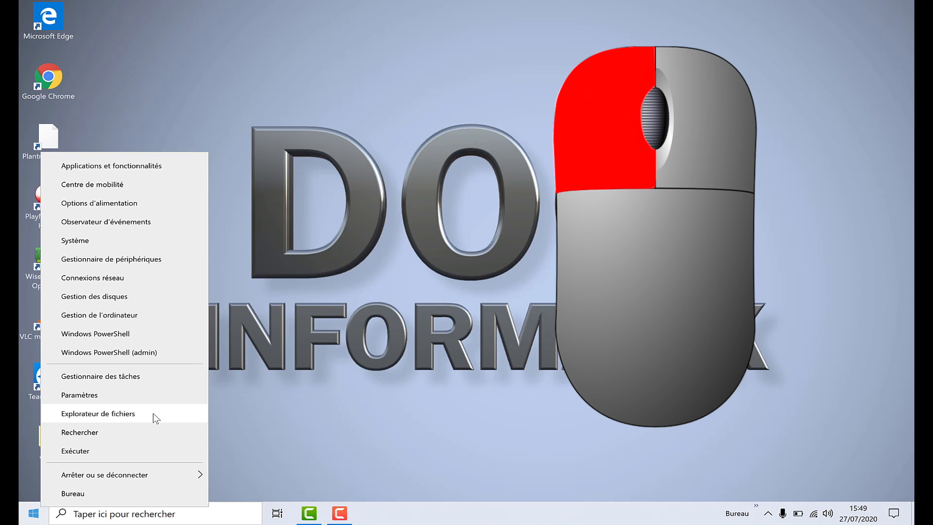
{"action": "left_click", "coordinate": [323, 258]}
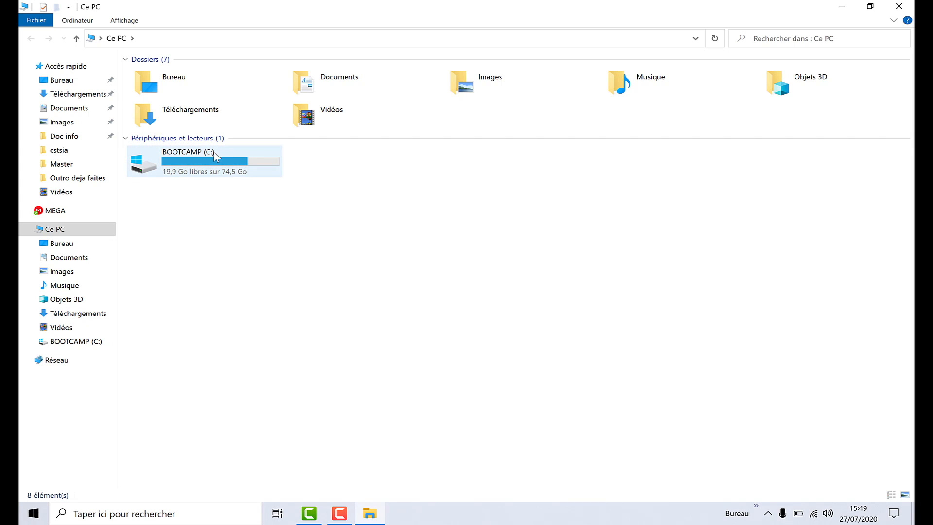
{"action": "mouse_move", "coordinate": [211, 174]}
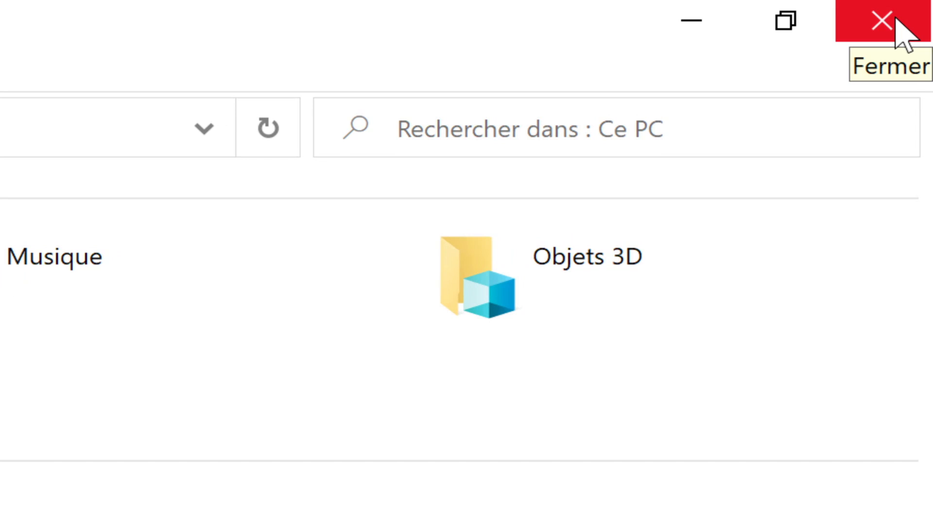
{"action": "left_click", "coordinate": [896, 21]}
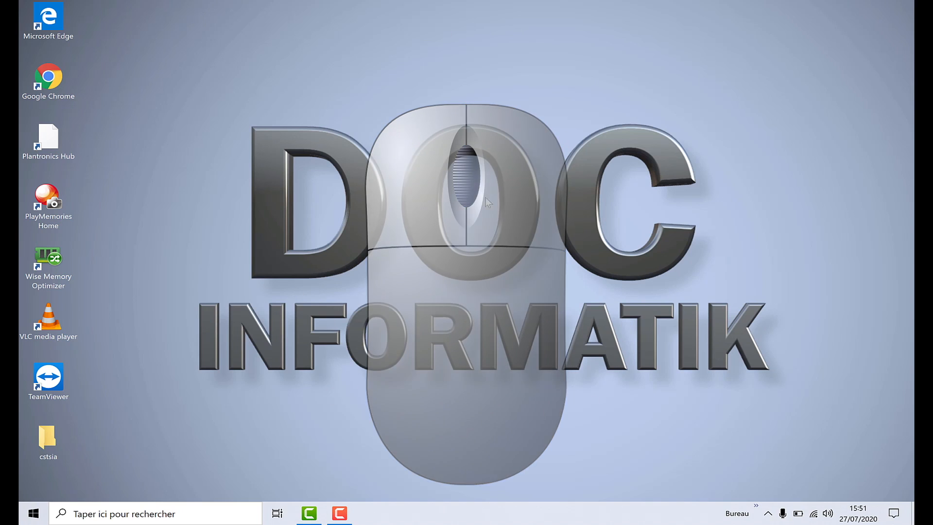
Step: Open the desktop personalization settings in a maximized window and bring up the desktop icon settings from Thèmes
{"action": "right_click", "coordinate": [510, 74]}
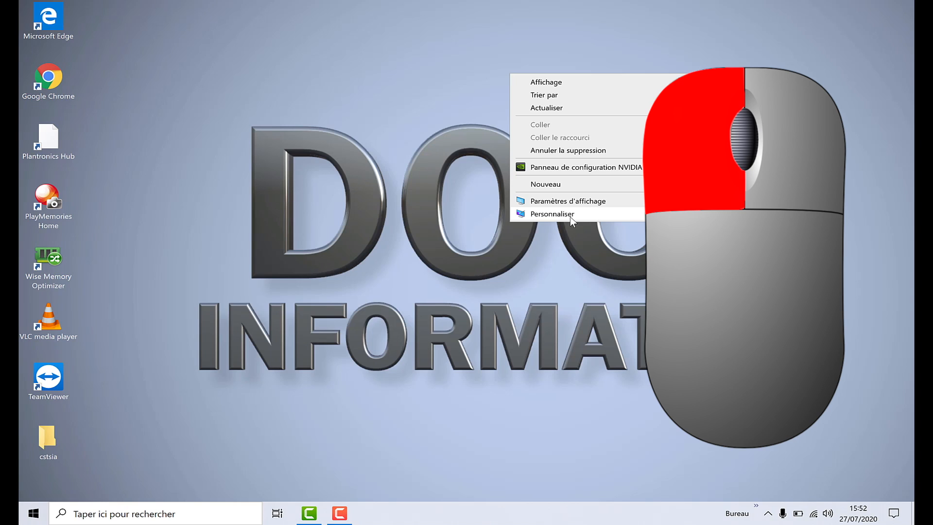
{"action": "left_click", "coordinate": [553, 214]}
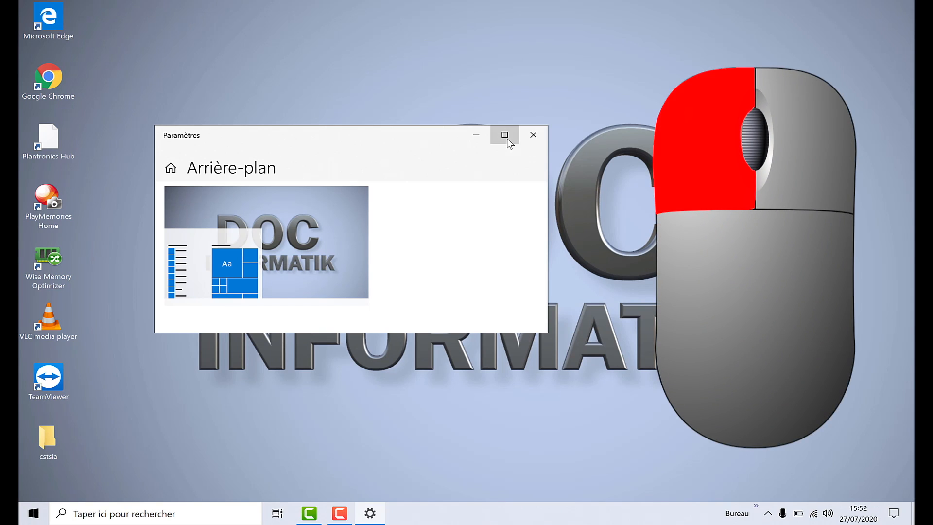
{"action": "left_click", "coordinate": [508, 140]}
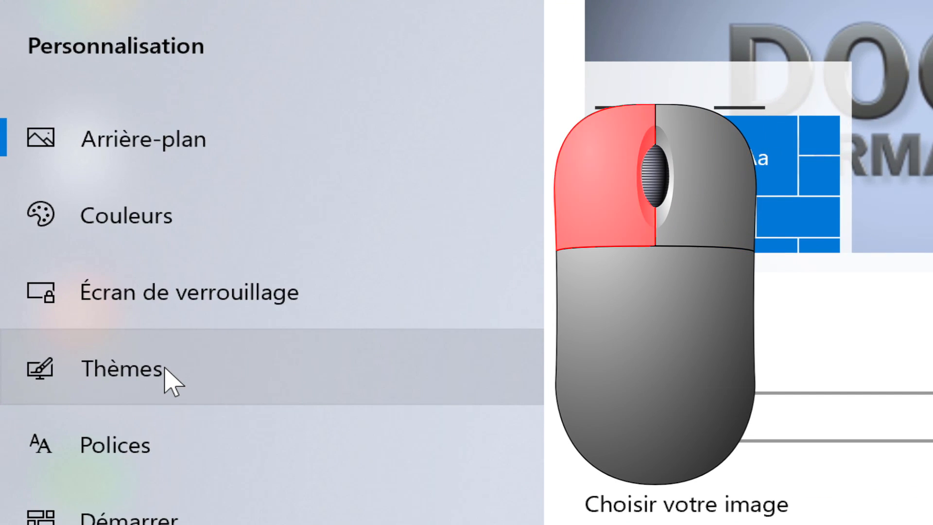
{"action": "left_click", "coordinate": [166, 368]}
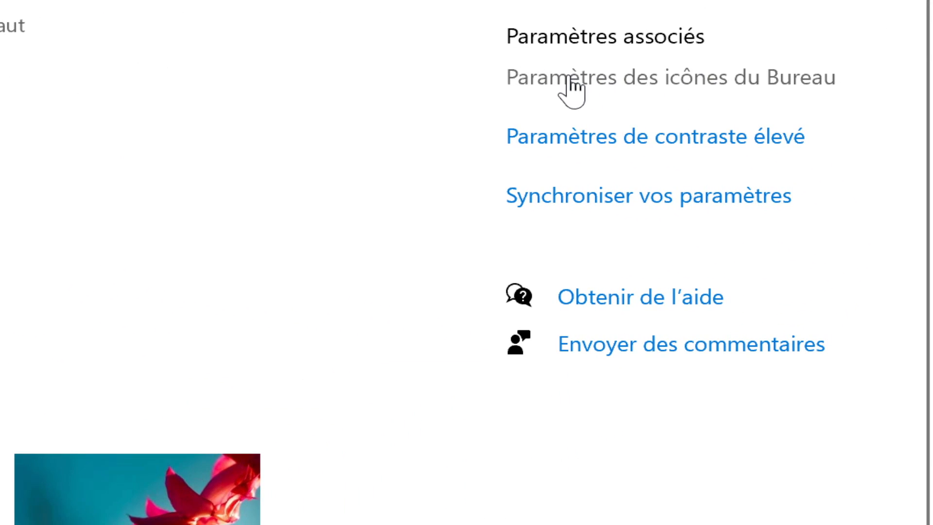
{"action": "left_click", "coordinate": [643, 74]}
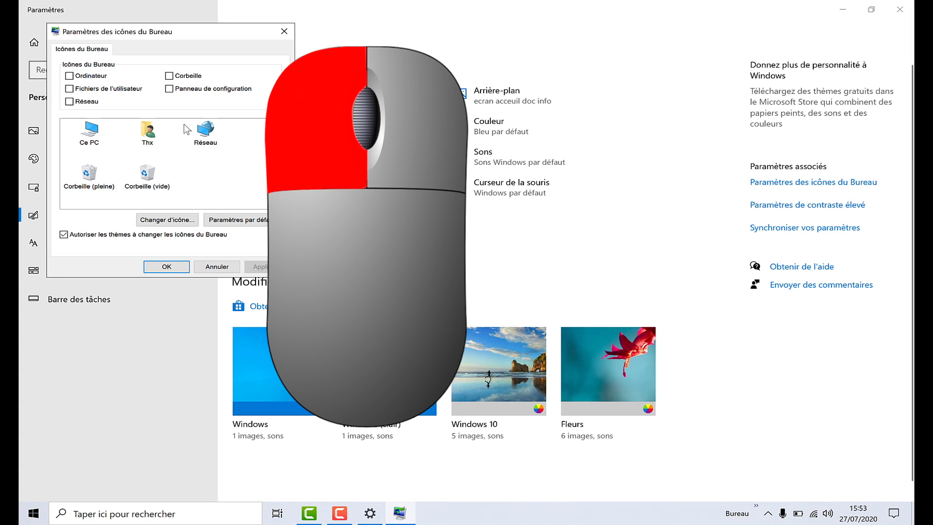
Step: Enable the Ordinateur desktop icon, apply the change and close the settings windows
{"action": "left_click_drag", "start_coordinate": [213, 33], "coordinate": [387, 69]}
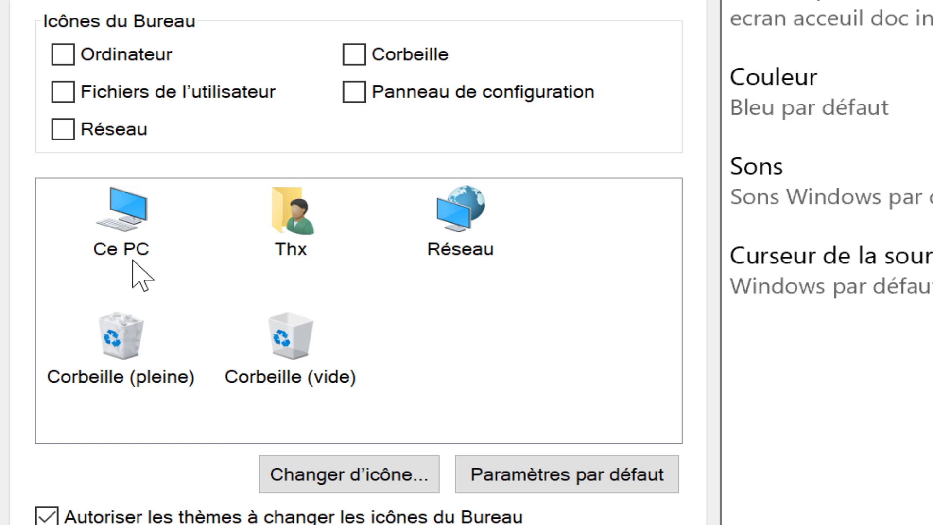
{"action": "left_click", "coordinate": [61, 55]}
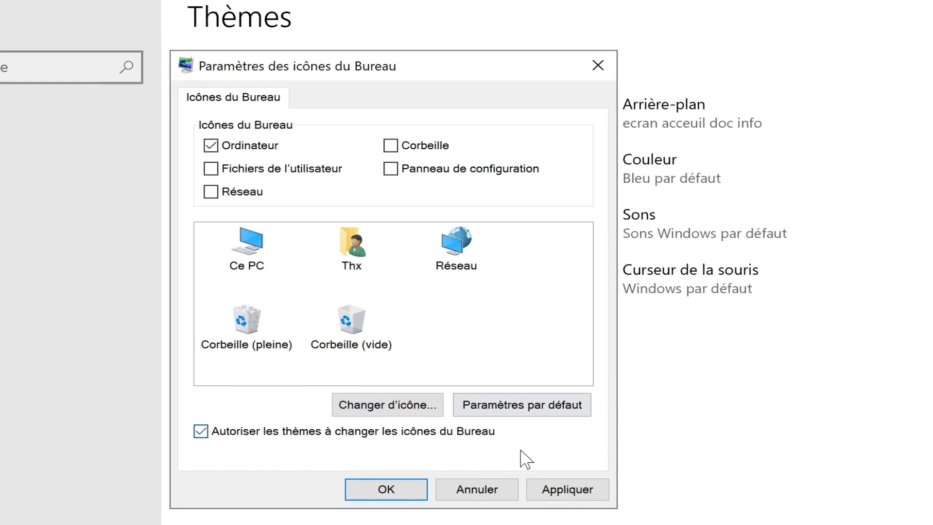
{"action": "left_click", "coordinate": [556, 485]}
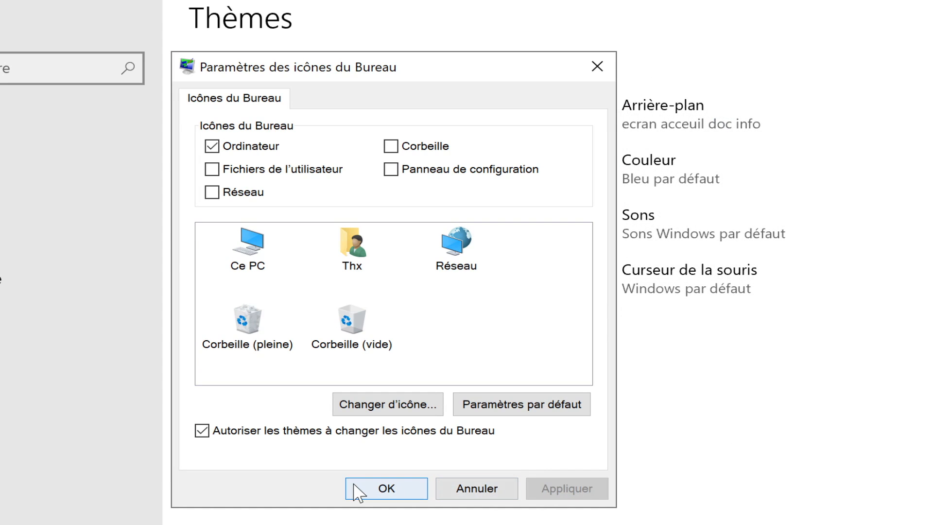
{"action": "left_click", "coordinate": [378, 491]}
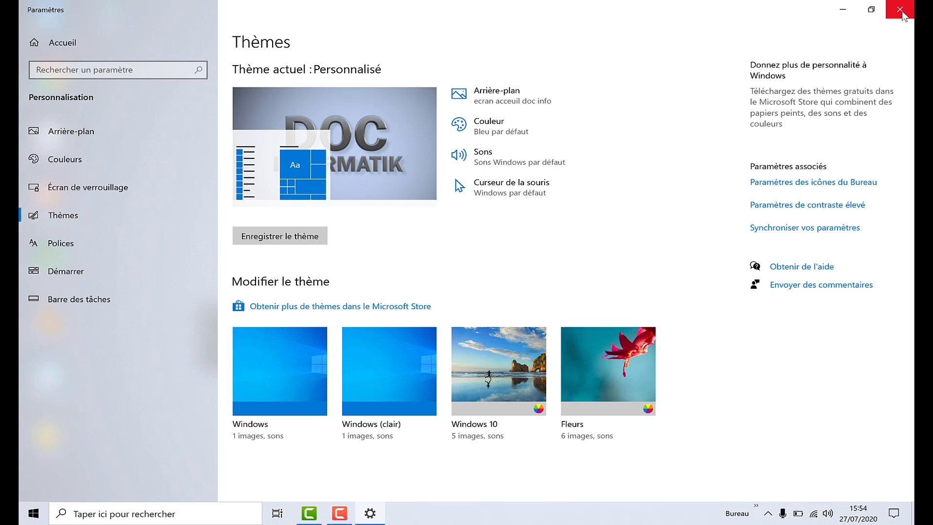
{"action": "left_click", "coordinate": [899, 9]}
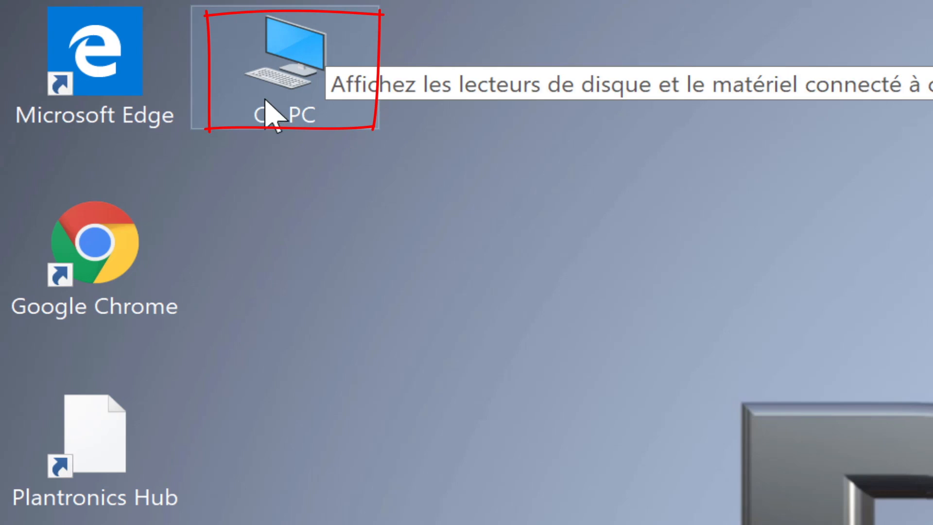
Step: Open Ce PC from its desktop icon, and look over the Start menu's tiles before closing it
{"action": "double_click", "coordinate": [313, 106]}
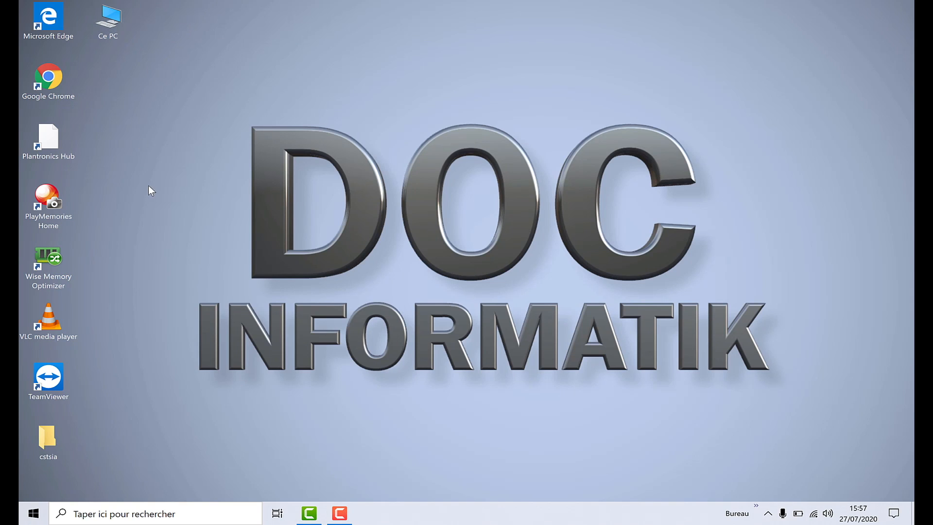
{"action": "left_click", "coordinate": [28, 516]}
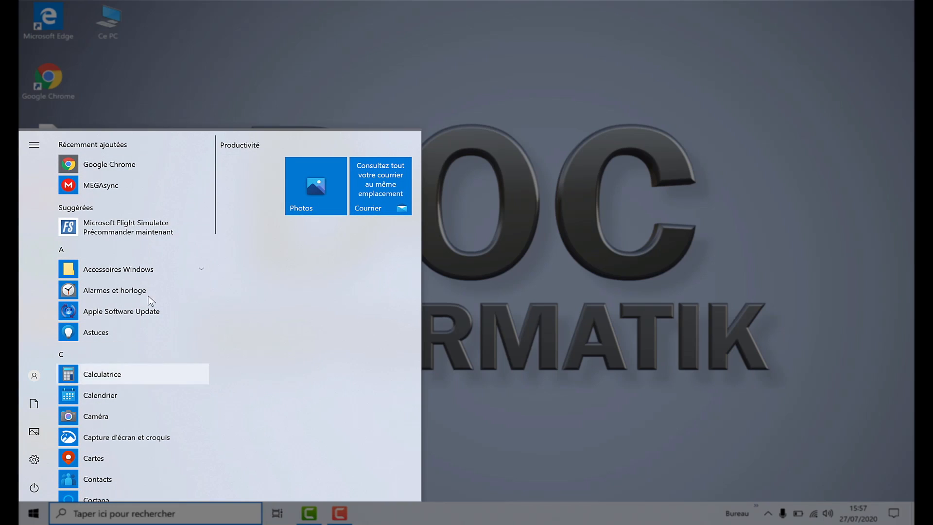
{"action": "left_click", "coordinate": [523, 207]}
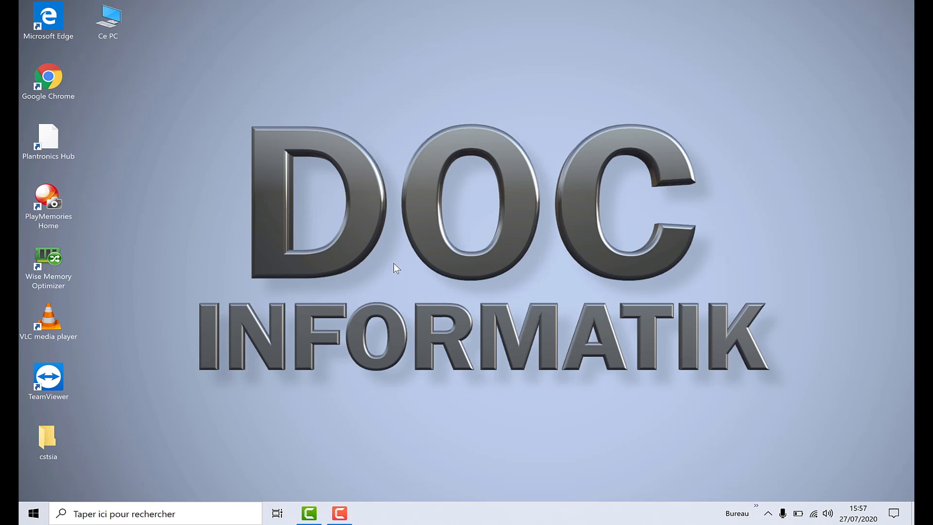
Step: Open Ce PC from the desktop, pin it to the Start screen and close the window
{"action": "left_click", "coordinate": [112, 22]}
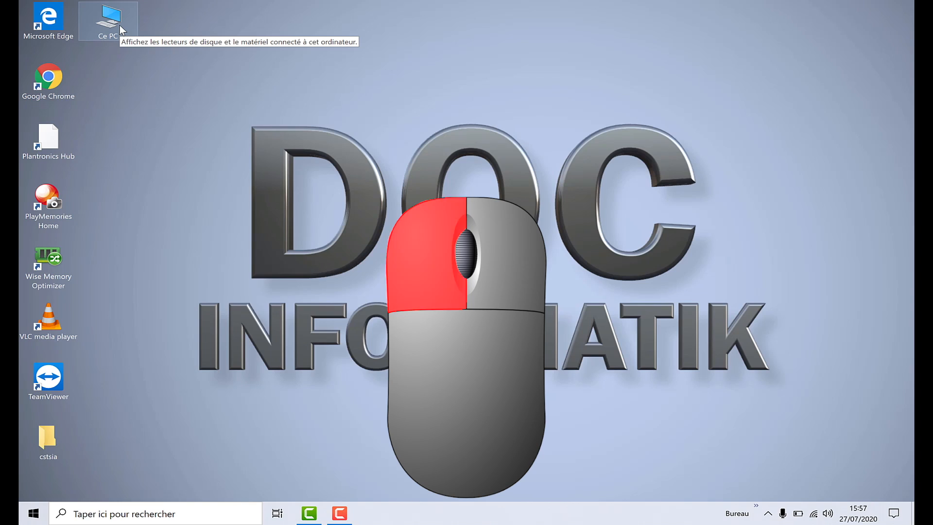
{"action": "double_click", "coordinate": [119, 25]}
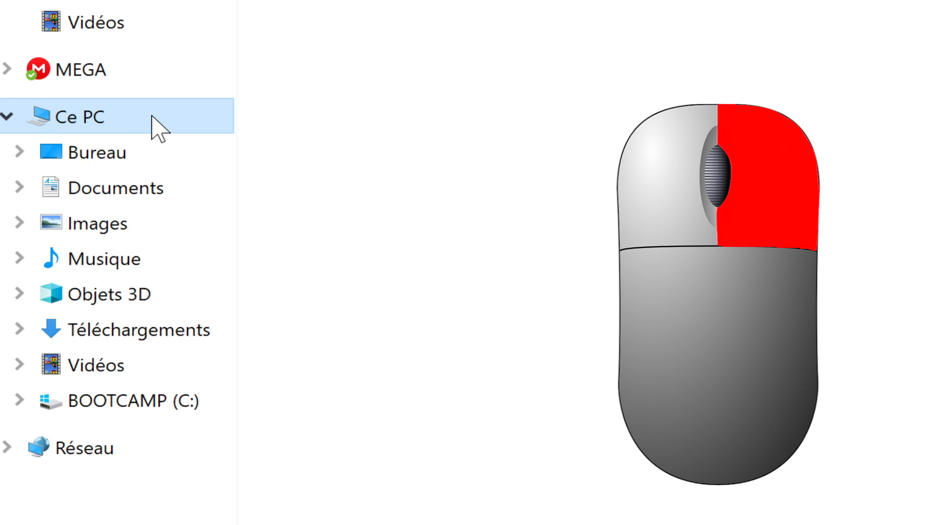
{"action": "right_click", "coordinate": [152, 117]}
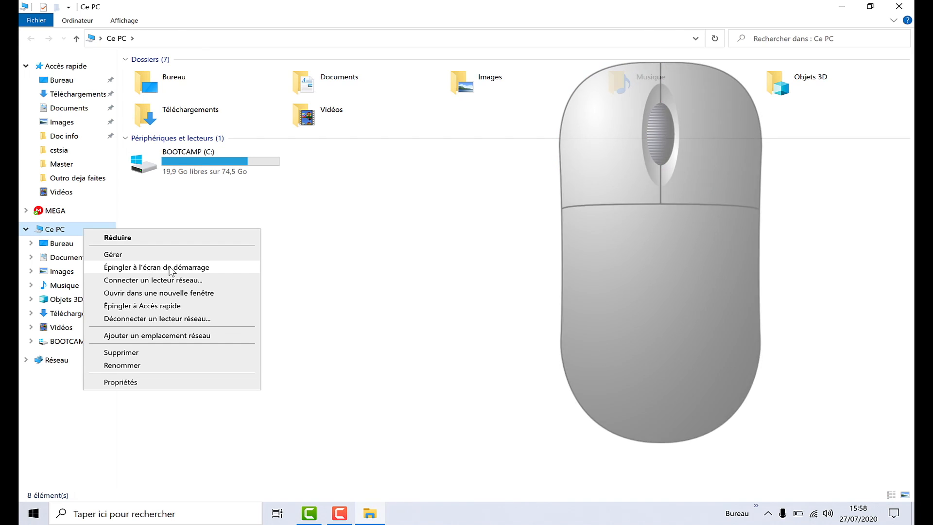
{"action": "left_click", "coordinate": [170, 267]}
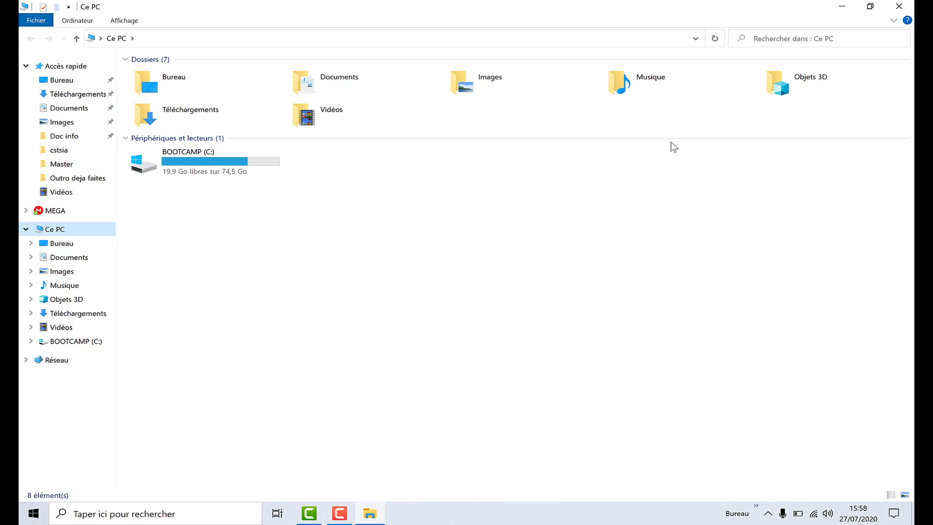
{"action": "left_click", "coordinate": [898, 7]}
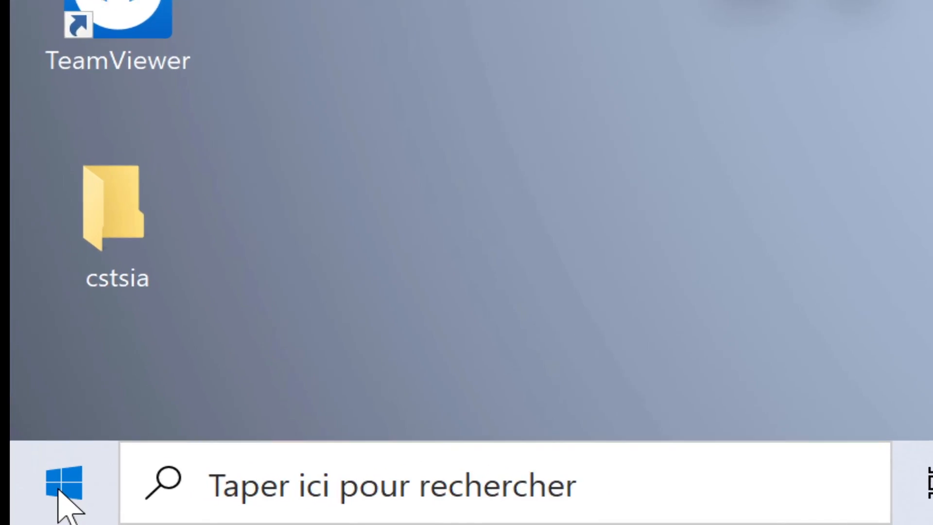
Step: Check the Start menu for the pinned Ce PC tile and close the menu
{"action": "left_click", "coordinate": [61, 486]}
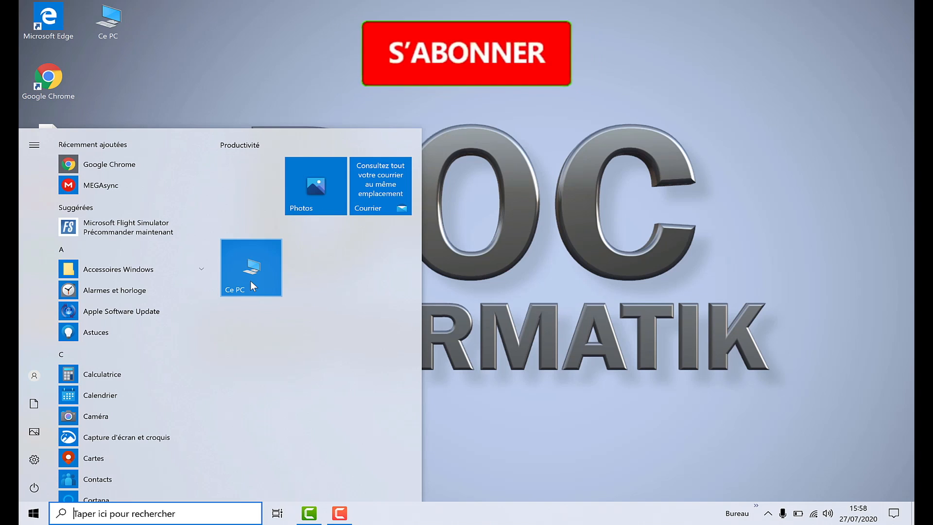
{"action": "left_click", "coordinate": [446, 234]}
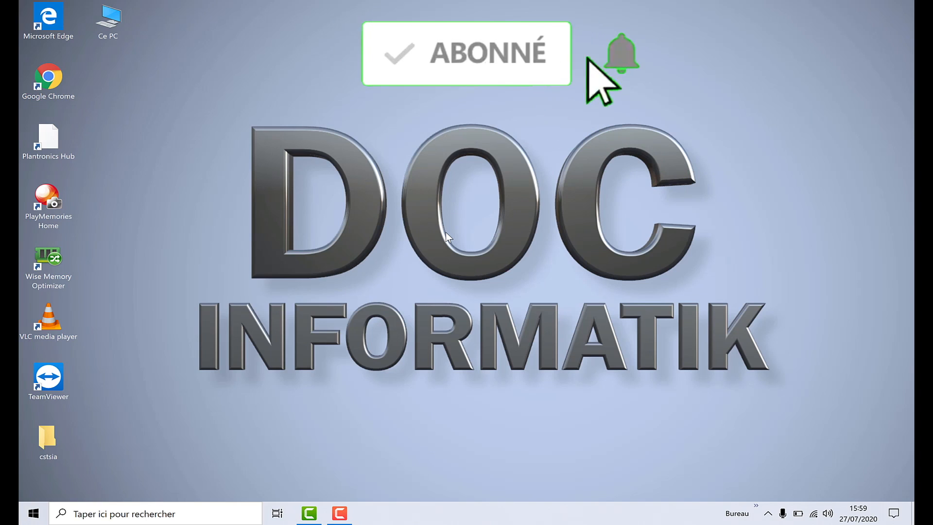